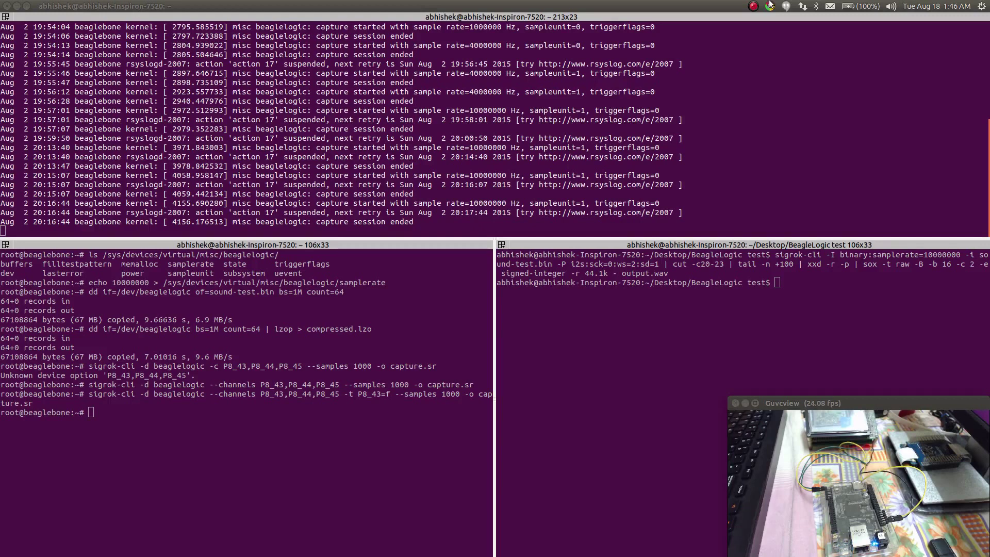
# Play output.wav from the BeagleLogic test folder in Files, then close the audio player
pyautogui.click(17, 178)
pyautogui.click(830, 106)
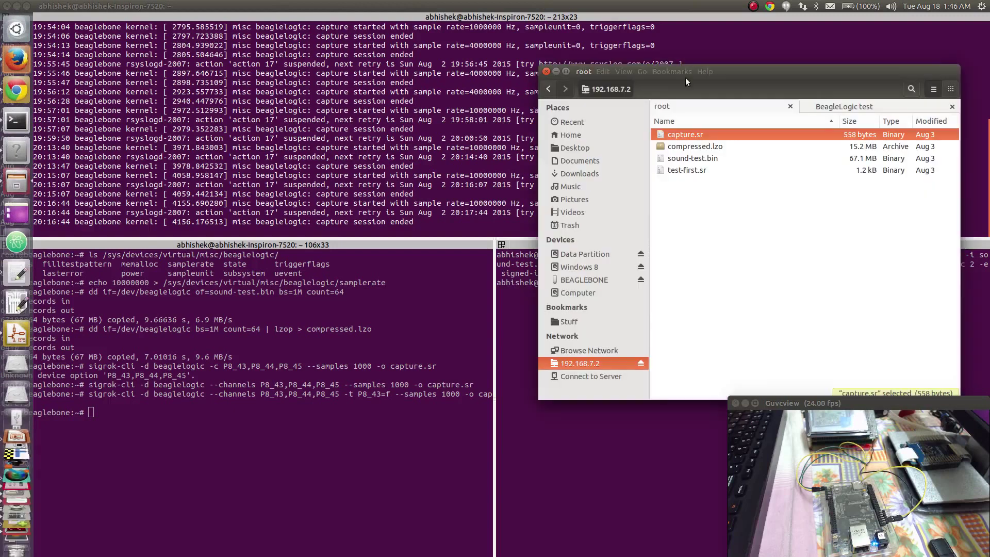
pyautogui.doubleClick(714, 147)
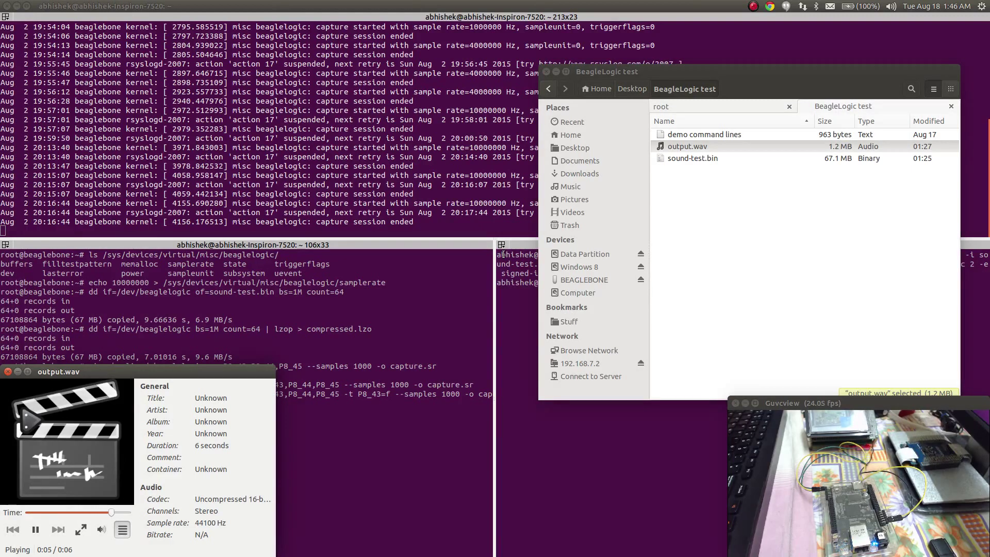
pyautogui.click(8, 371)
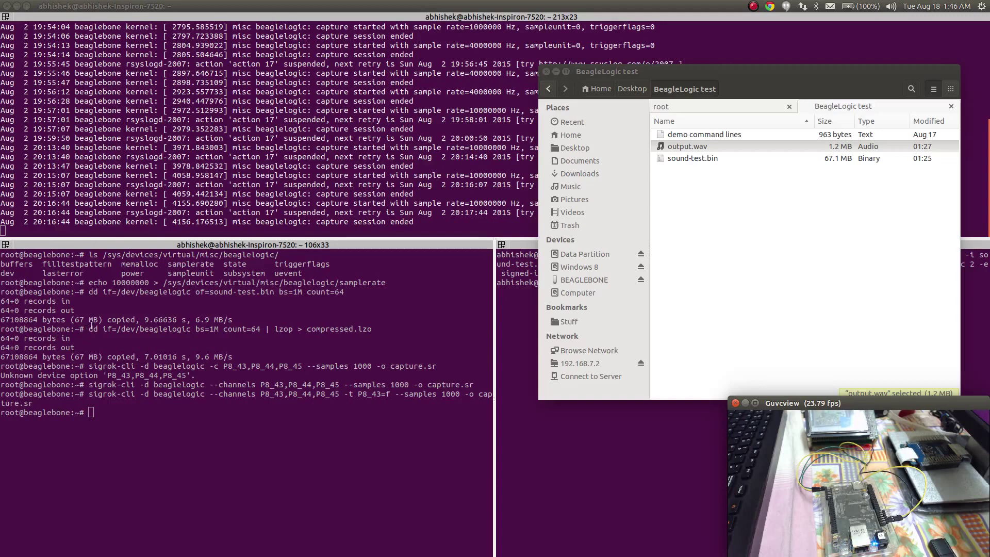
# Minimize Files, briefly highlight the earlier dd capture command, and focus the local pipeline terminal
pyautogui.click(556, 72)
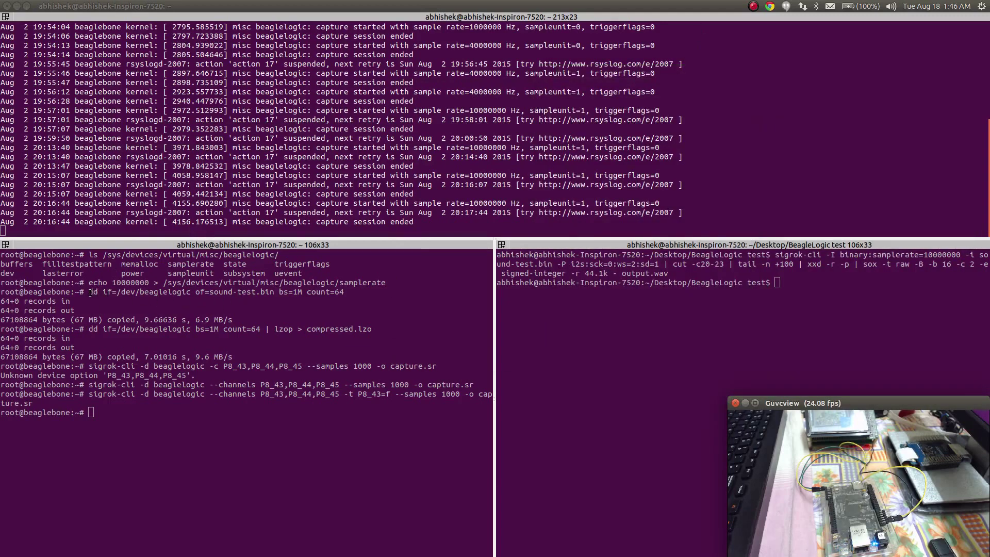
pyautogui.moveTo(88, 292); pyautogui.dragTo(351, 291)
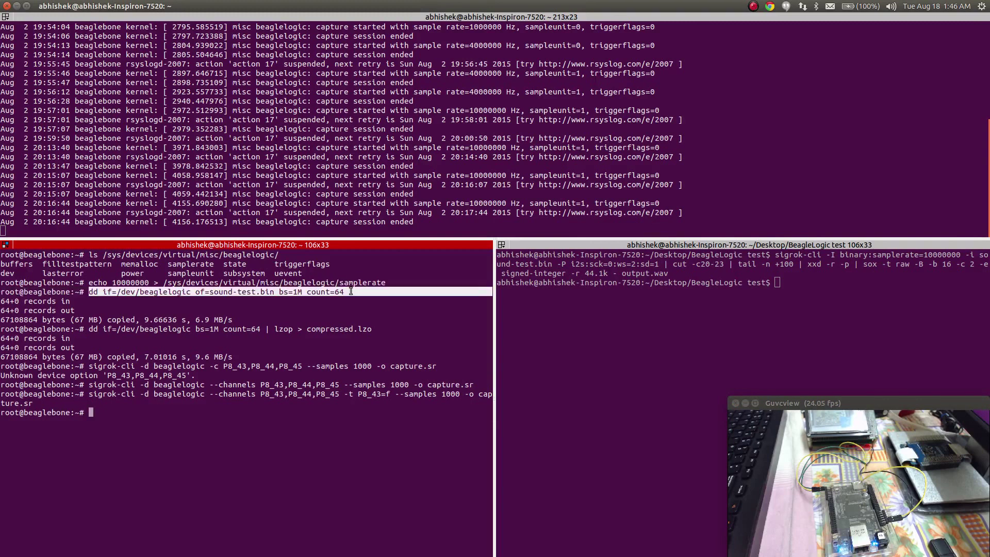
pyautogui.click(114, 293)
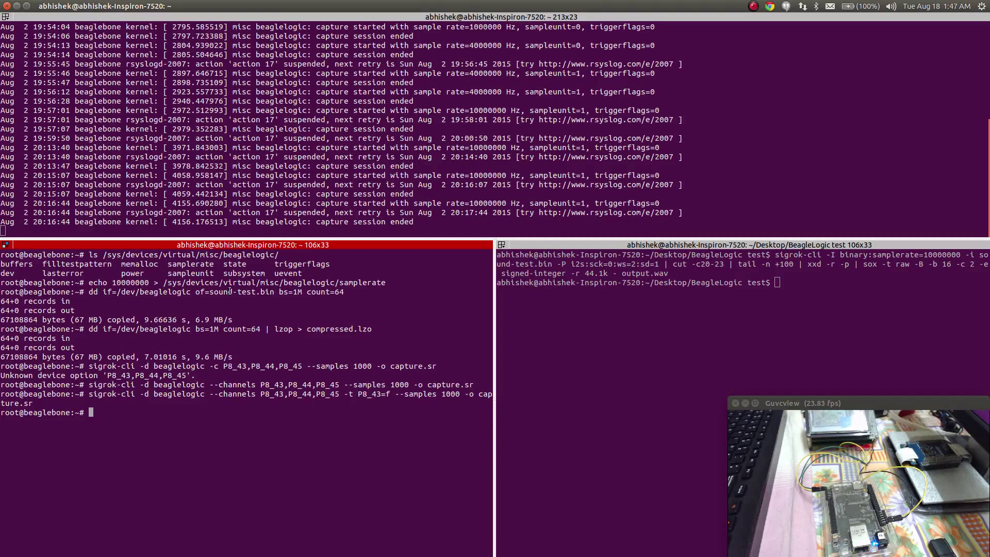
pyautogui.click(563, 296)
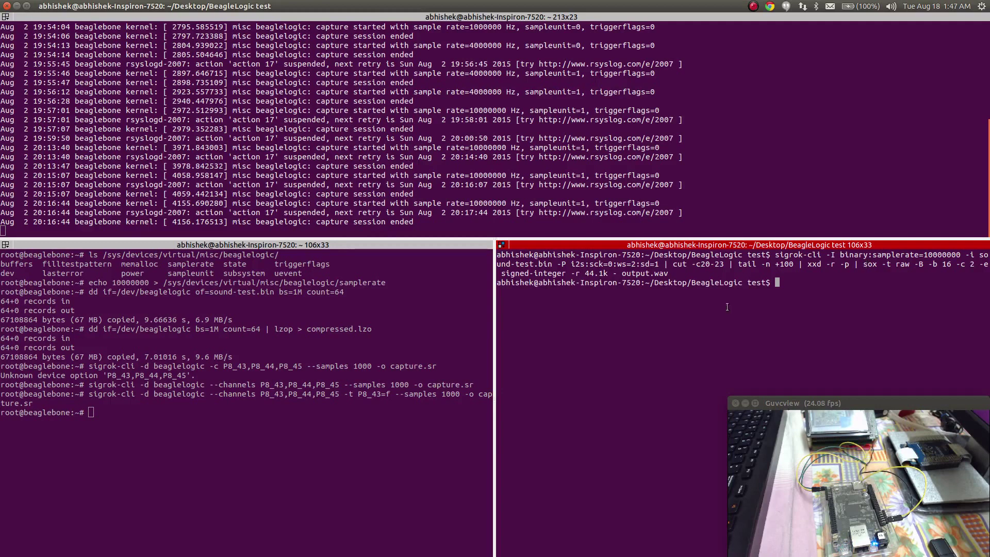
# Rerun the recalled dd | lzop capture on the BeagleBone with output renamed to compressed2.lzo
pyautogui.click(367, 405)
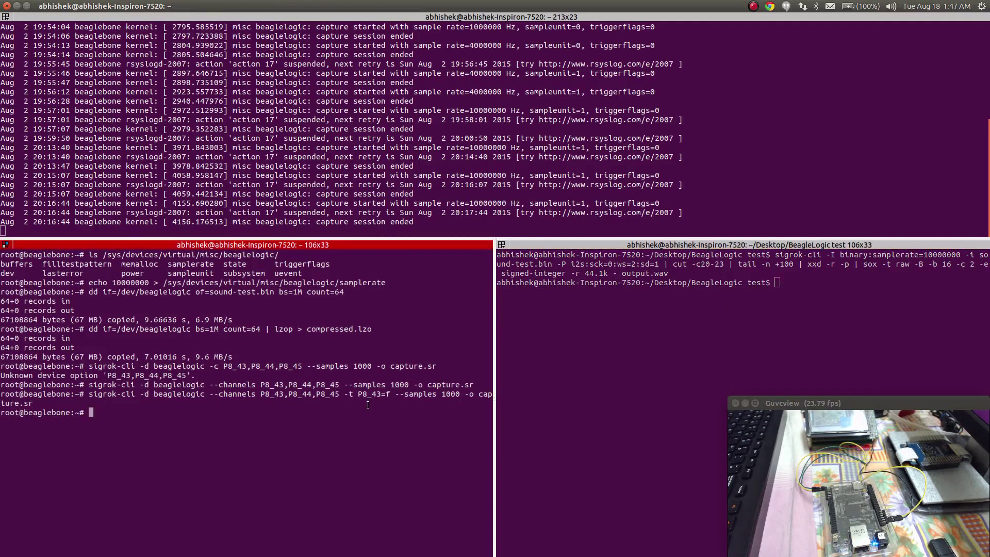
pyautogui.press('Up')
pyautogui.press('Up')
pyautogui.press('Up')
pyautogui.press('Up')
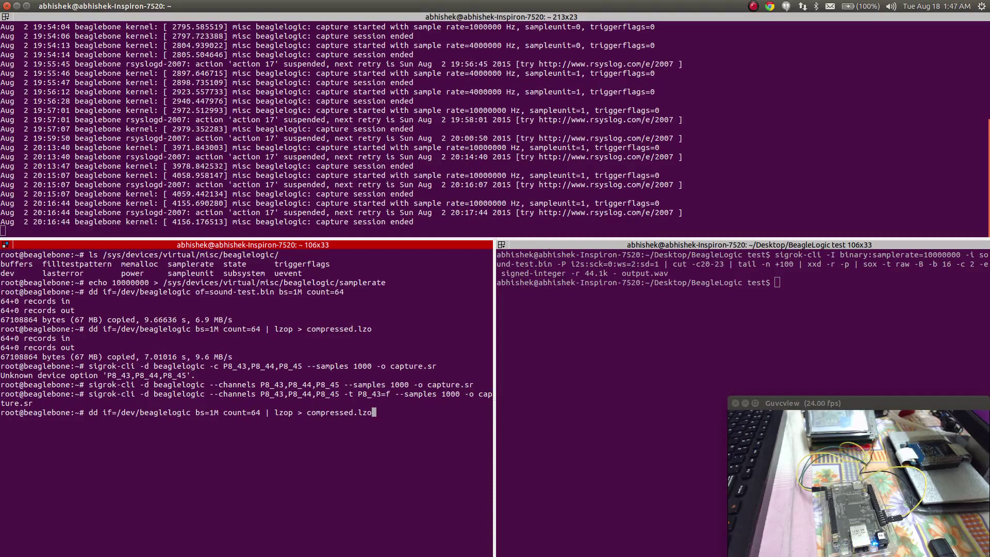
pyautogui.press('Left')
pyautogui.press('Left')
pyautogui.press('Left')
pyautogui.press('Left')
pyautogui.write('2')
pyautogui.press('Return')
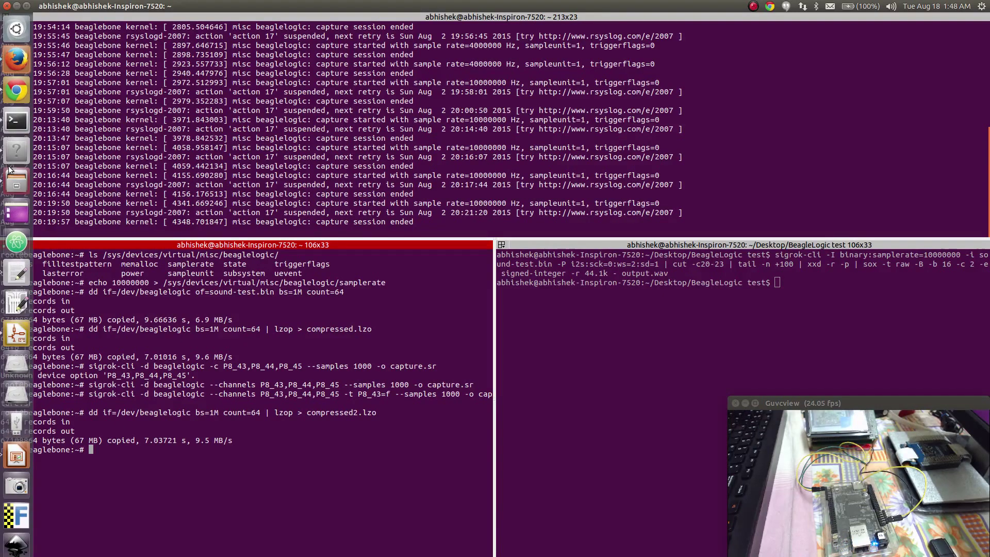
pyautogui.click(16, 180)
pyautogui.click(729, 202)
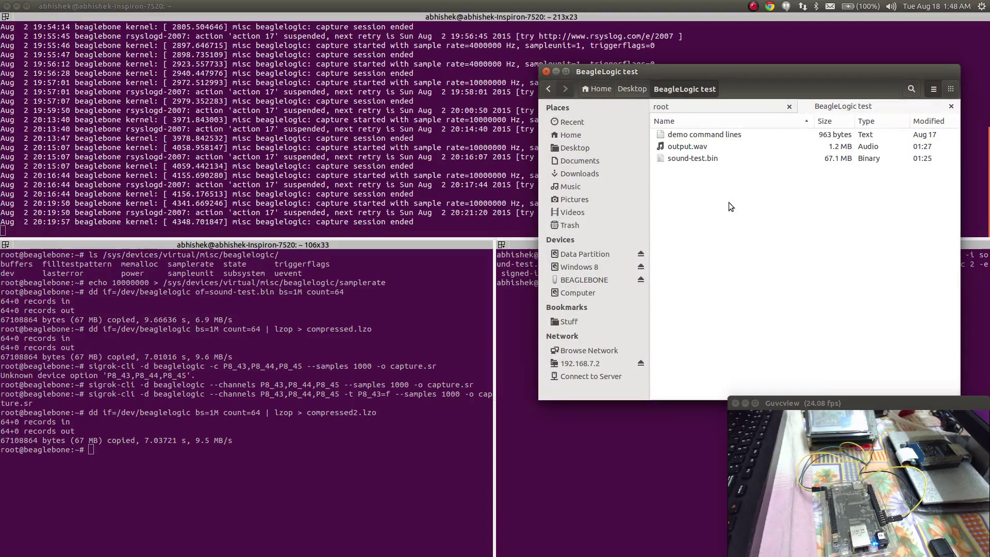
pyautogui.click(725, 104)
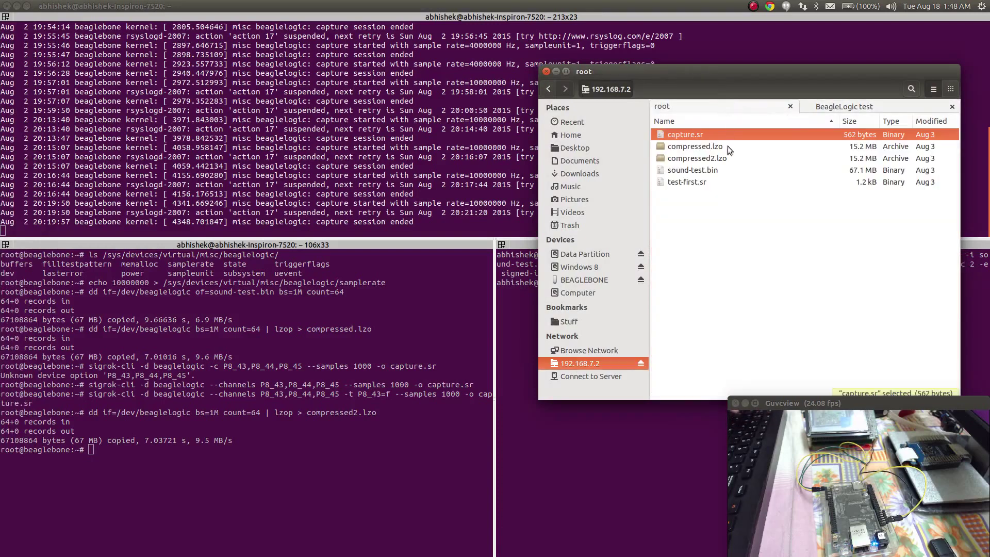
pyautogui.click(727, 159)
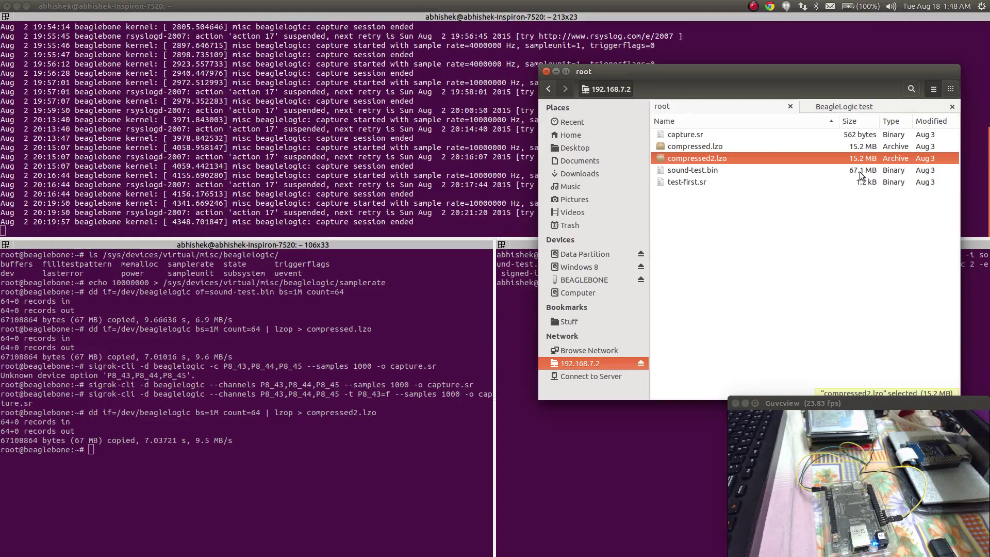
pyautogui.click(556, 72)
pyautogui.click(290, 488)
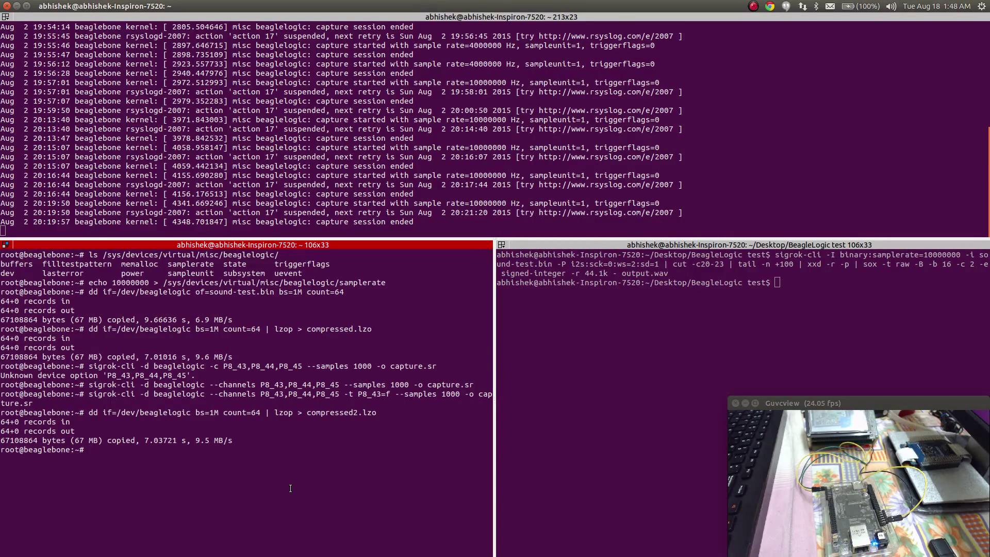
# Run sigrok-cli -d beaglelogic --channels P8_43,P8_44,P8_45 -t P8_43=f --samples 1000 -o capture2.sr
pyautogui.write('sigrok-cli -d e')
pyautogui.press('BackSpace')
pyautogui.write('beagelel')
pyautogui.press('BackSpace')
pyautogui.press('BackSpace')
pyautogui.press('BackSpace')
pyautogui.press('BackSpace')
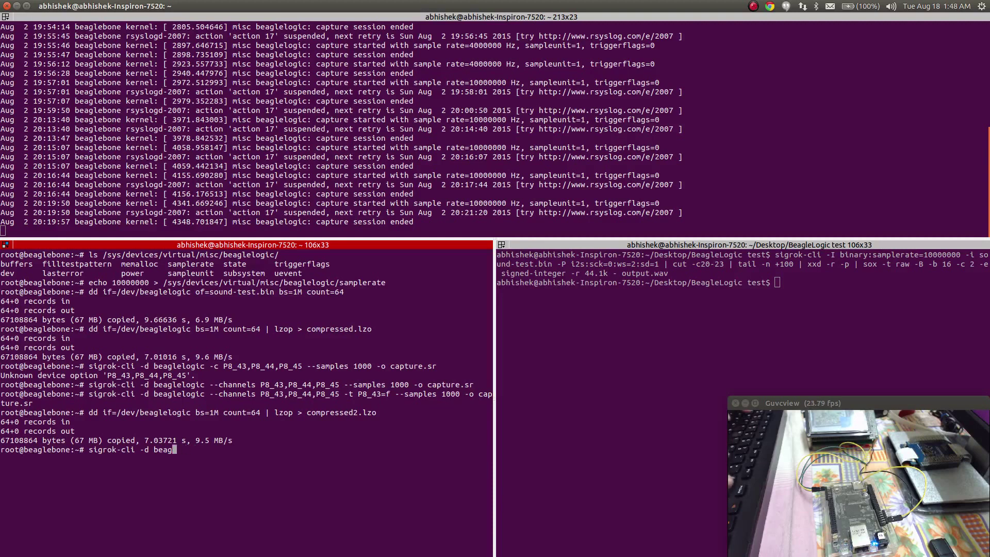
pyautogui.write('lelogic --c')
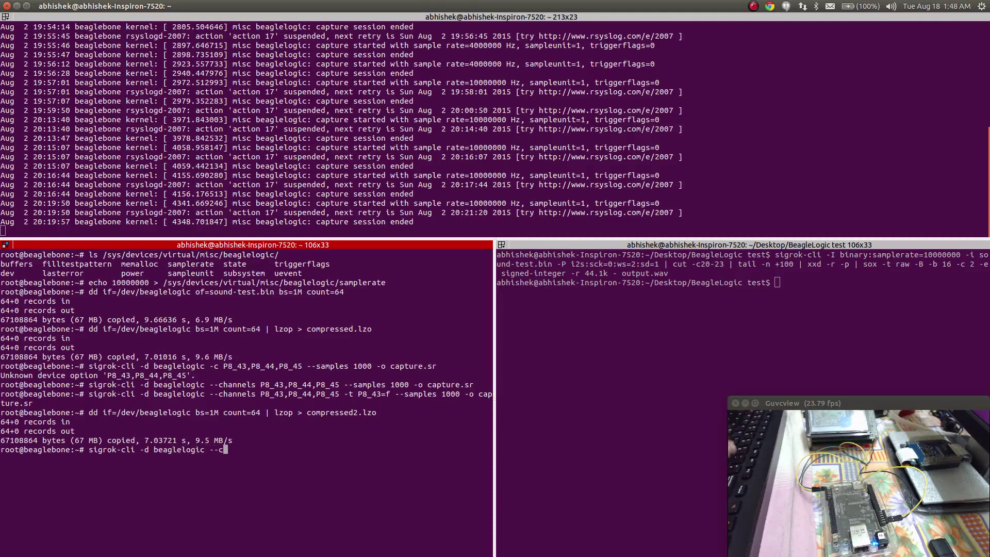
pyautogui.write('hannels P8_43')
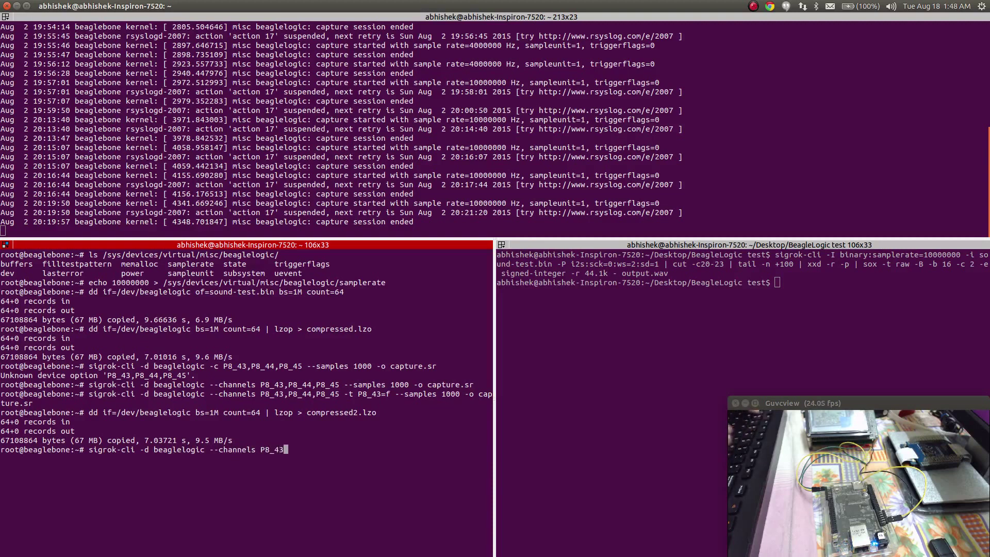
pyautogui.write(', 8_')
pyautogui.write('44,')
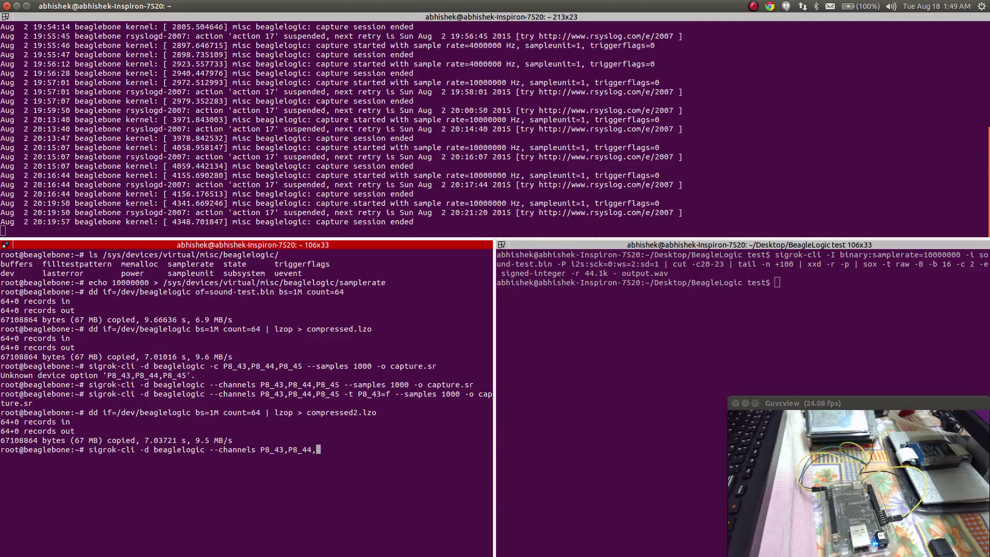
pyautogui.write('P8_45')
pyautogui.write('-t')
pyautogui.write('P8_43=f --samples ')
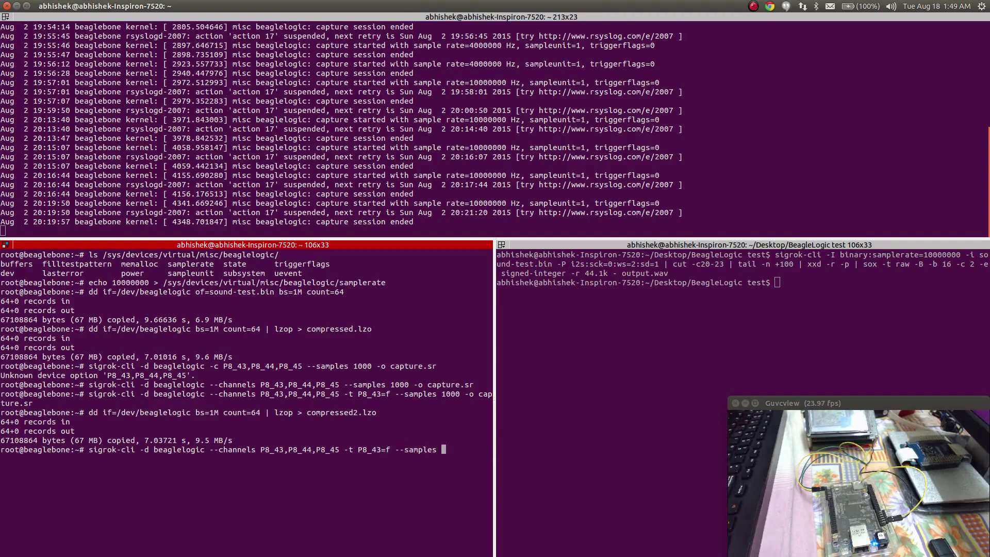
pyautogui.write('1000 -o capture2.sr')
pyautogui.press('Return')
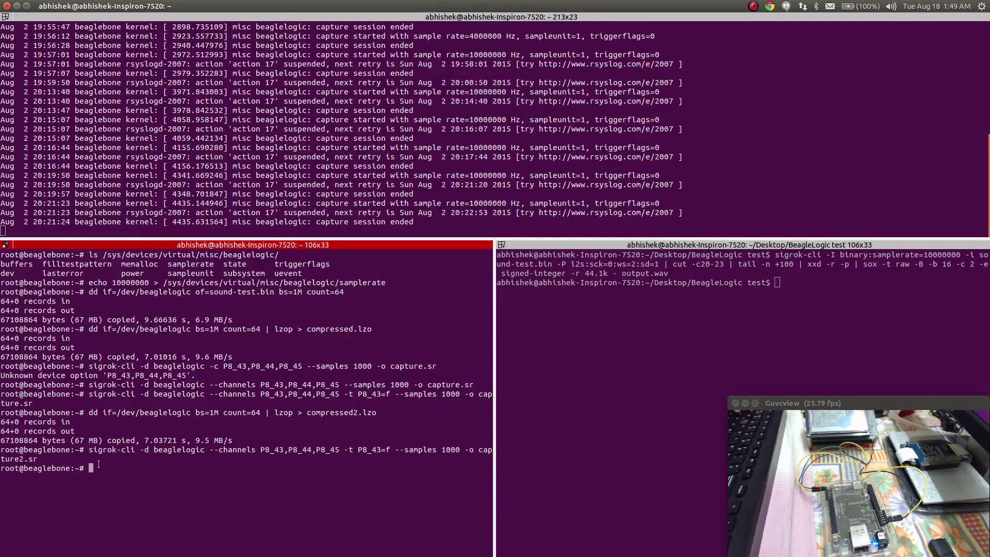
# Check capture2.sr in the BeagleBone's 192.168.7.2 root folder, then launch PulseView
pyautogui.click(14, 245)
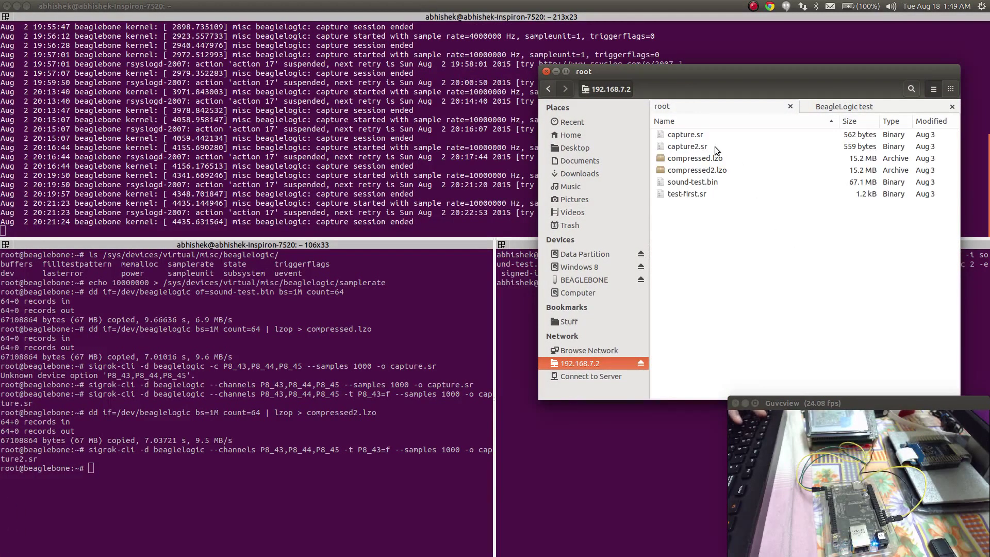
pyautogui.click(723, 146)
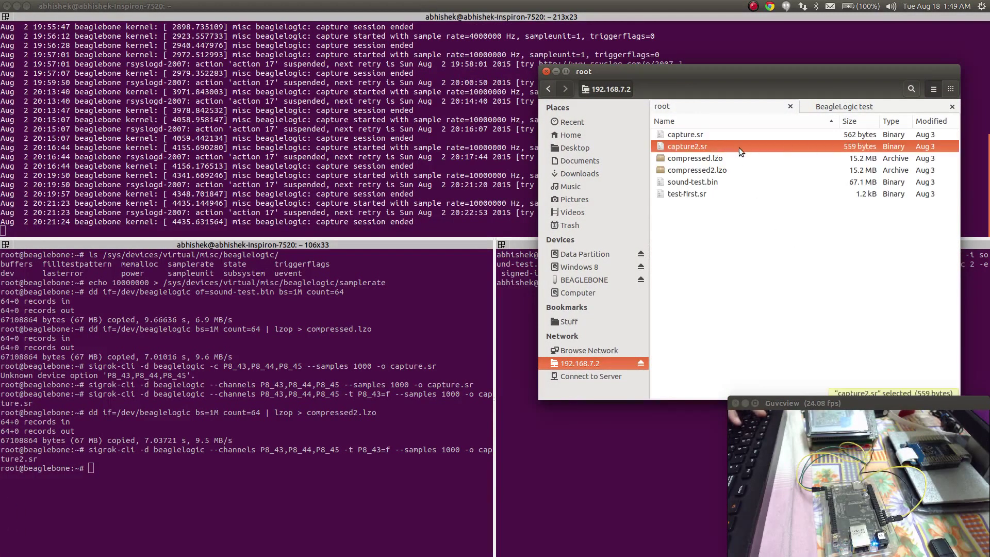
pyautogui.moveTo(1, 149)
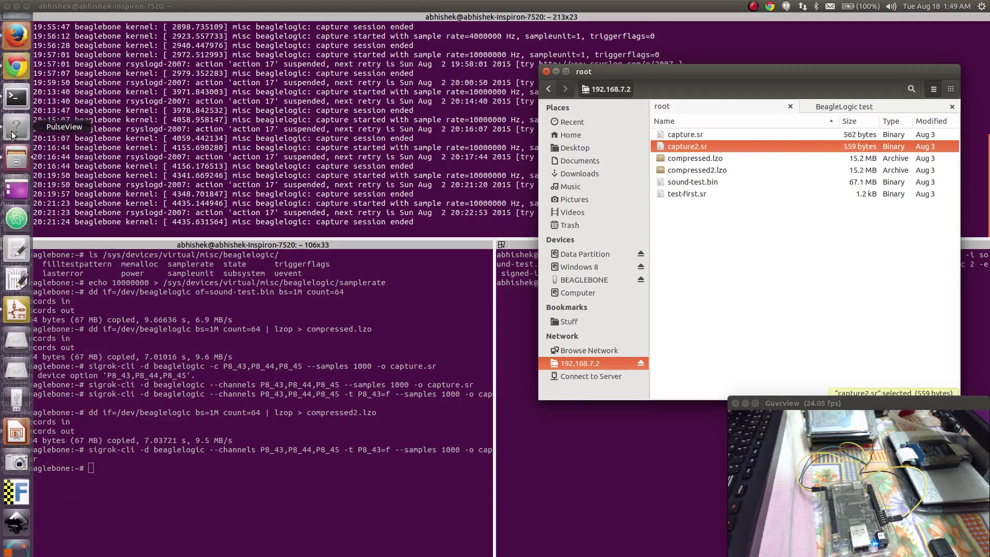
pyautogui.click(13, 134)
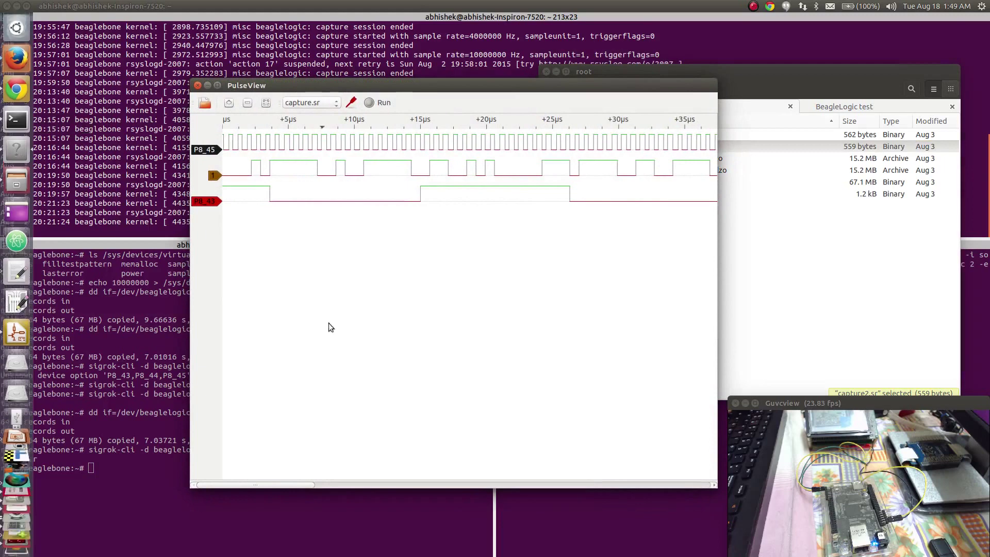
# Load capture2.sr from 192.168.7.2 > root into PulseView
pyautogui.click(208, 104)
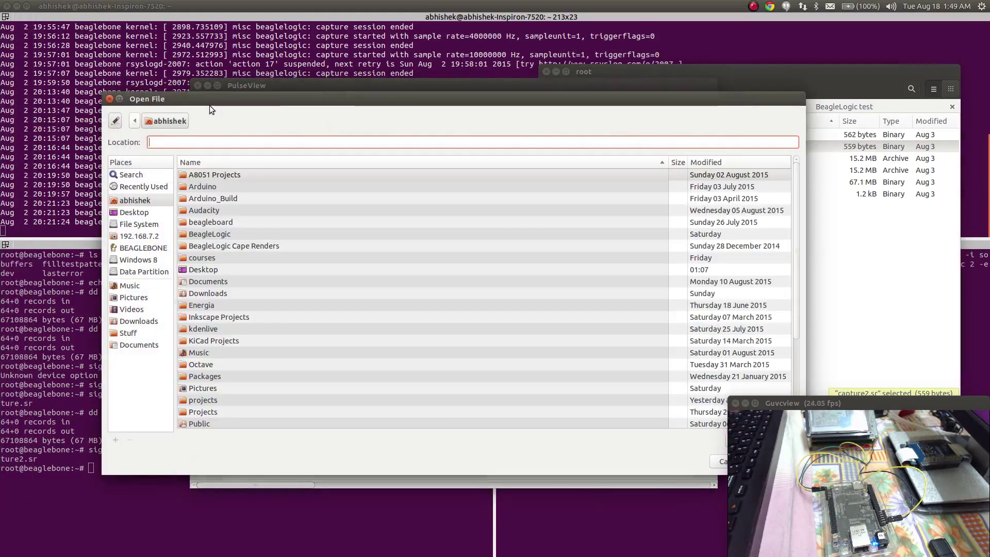
pyautogui.click(160, 238)
pyautogui.doubleClick(199, 305)
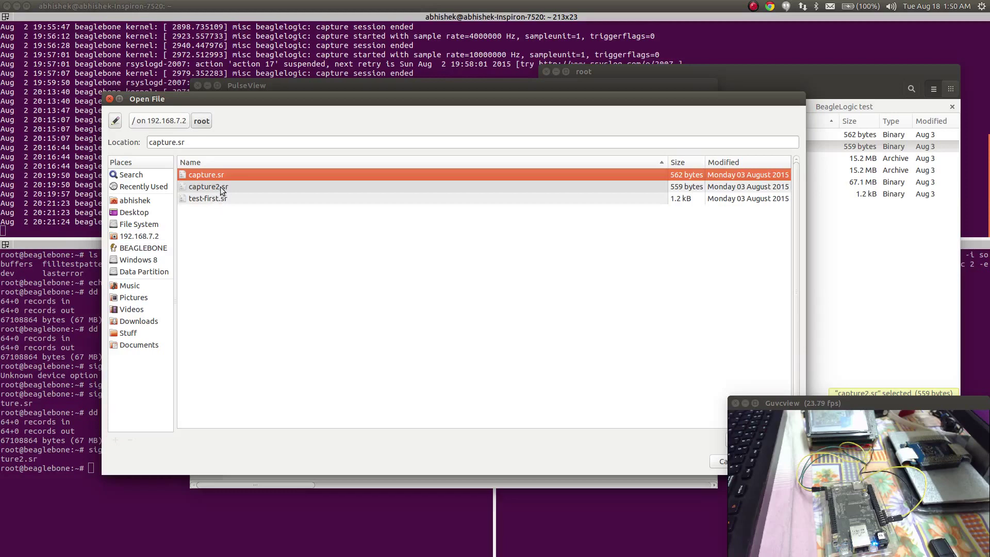
pyautogui.doubleClick(216, 188)
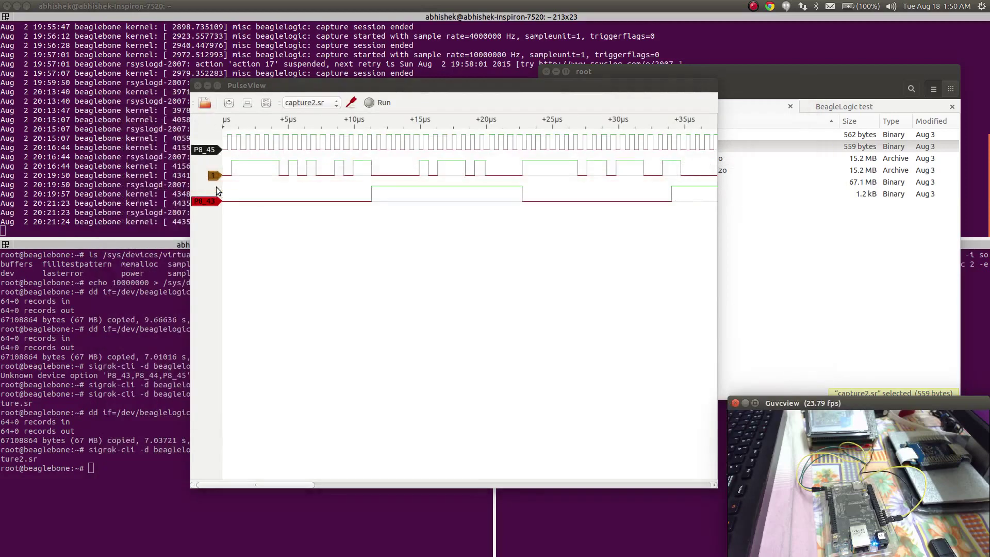
pyautogui.moveTo(315, 484); pyautogui.dragTo(264, 468)
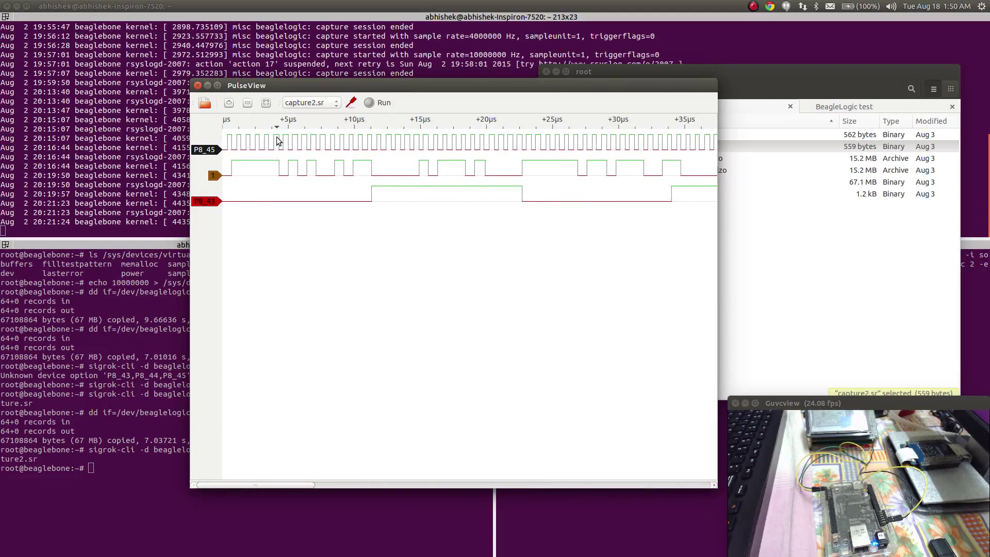
# Add an I²S decoder with SCK on P8_45, WS on P8_43 and SD on channel 1
pyautogui.click(286, 86)
pyautogui.moveTo(325, 97)
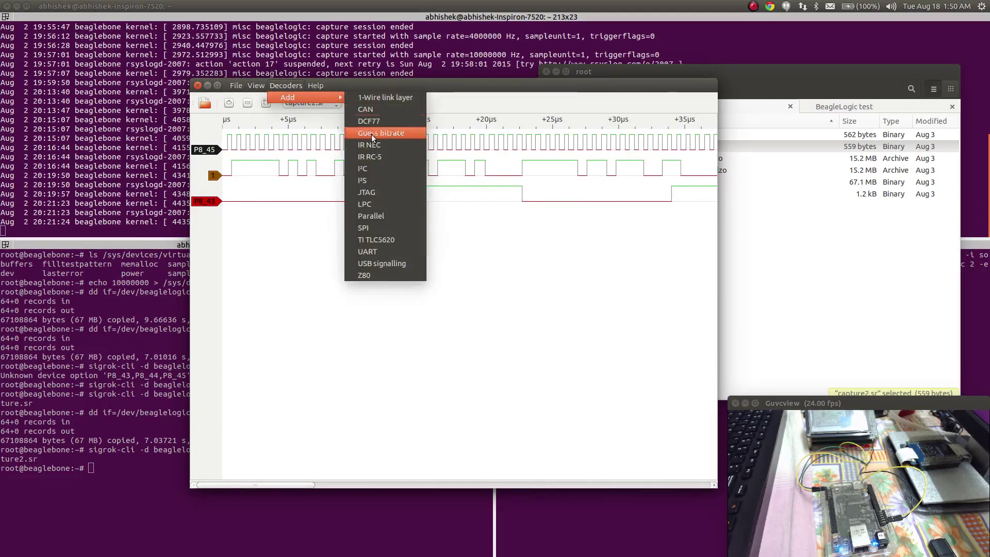
pyautogui.click(372, 180)
pyautogui.click(220, 153)
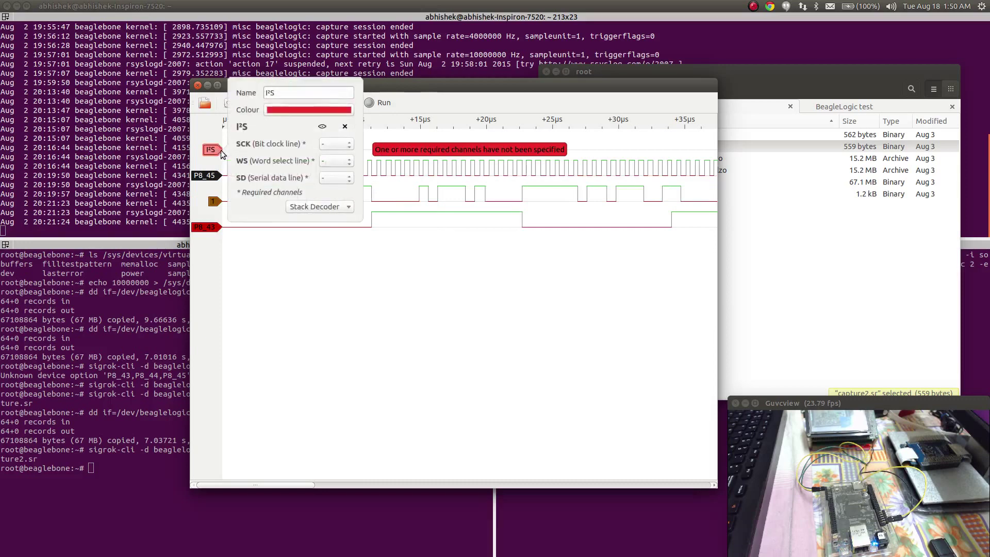
pyautogui.click(323, 144)
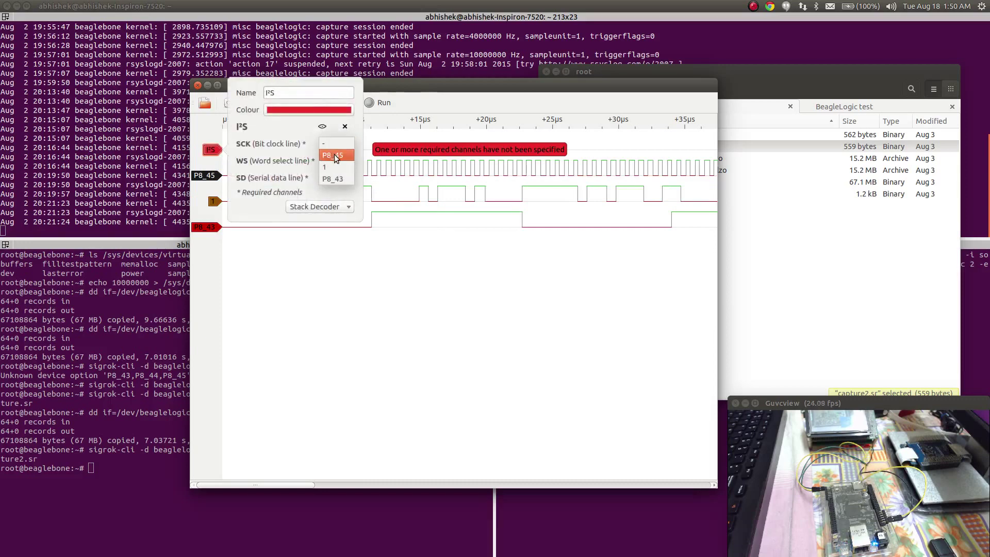
pyautogui.click(335, 156)
pyautogui.click(331, 162)
pyautogui.click(337, 193)
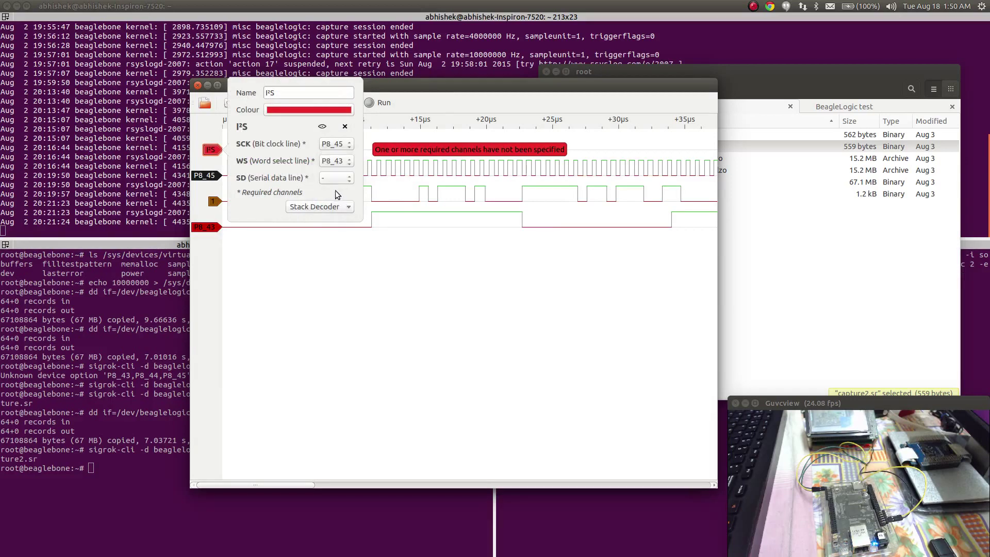
pyautogui.click(336, 179)
pyautogui.click(332, 201)
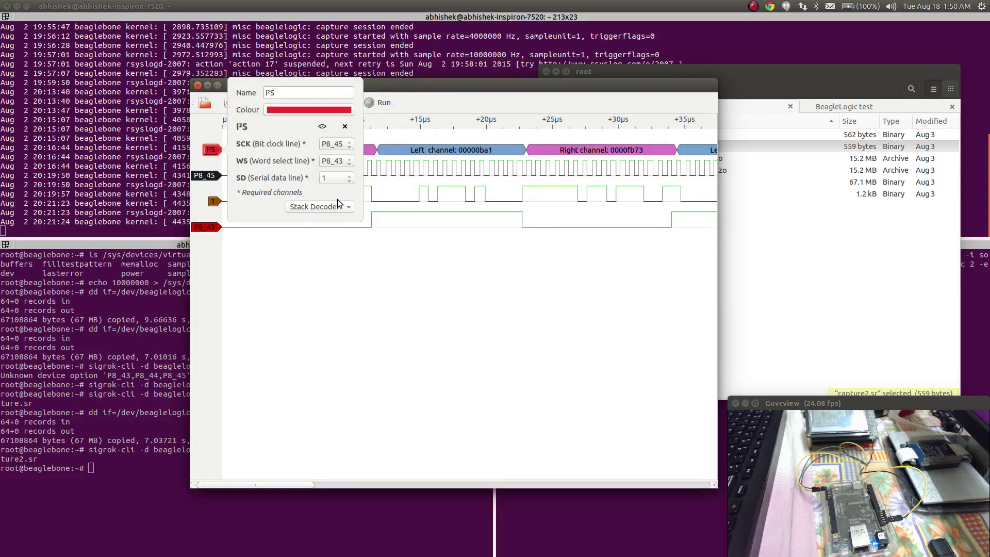
pyautogui.click(216, 238)
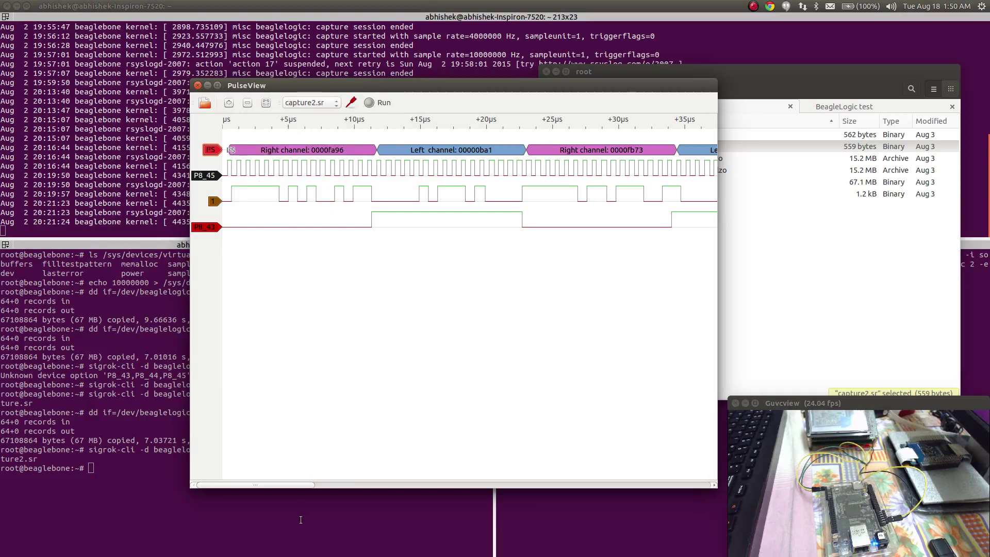
# Scroll the timeline right and zoom out until the whole 0–100 µs capture fits
pyautogui.moveTo(303, 486); pyautogui.dragTo(355, 485)
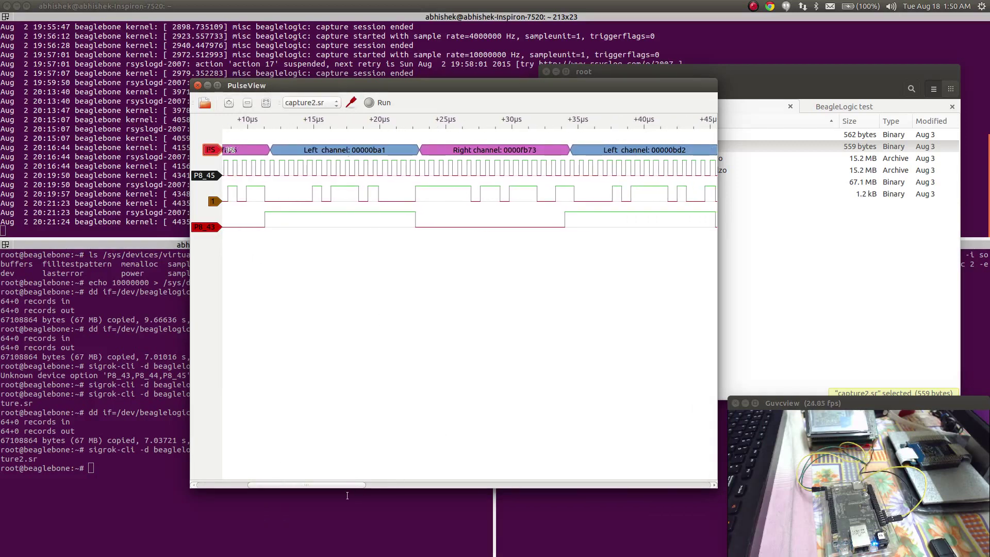
pyautogui.moveTo(350, 485); pyautogui.dragTo(494, 485)
pyautogui.scroll(-4, 422, 184)
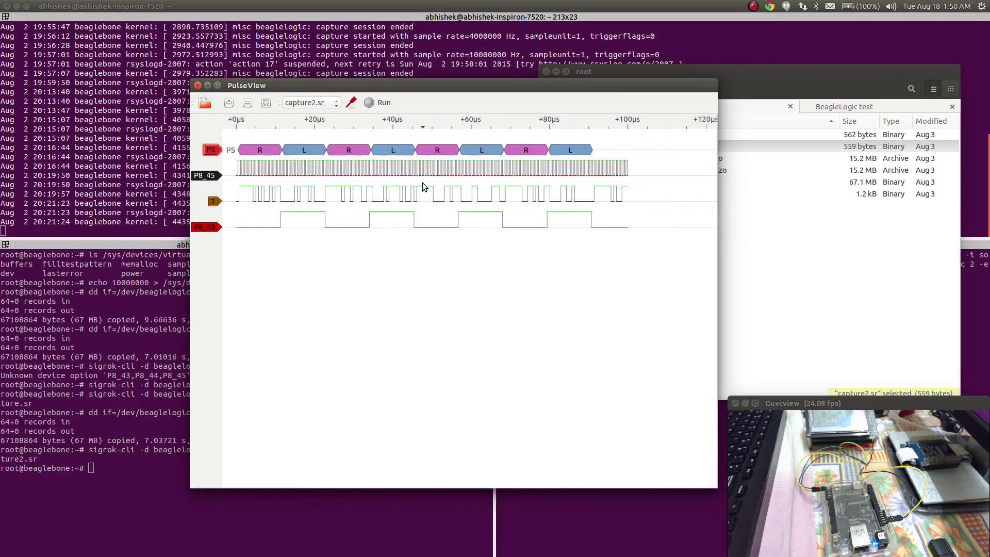